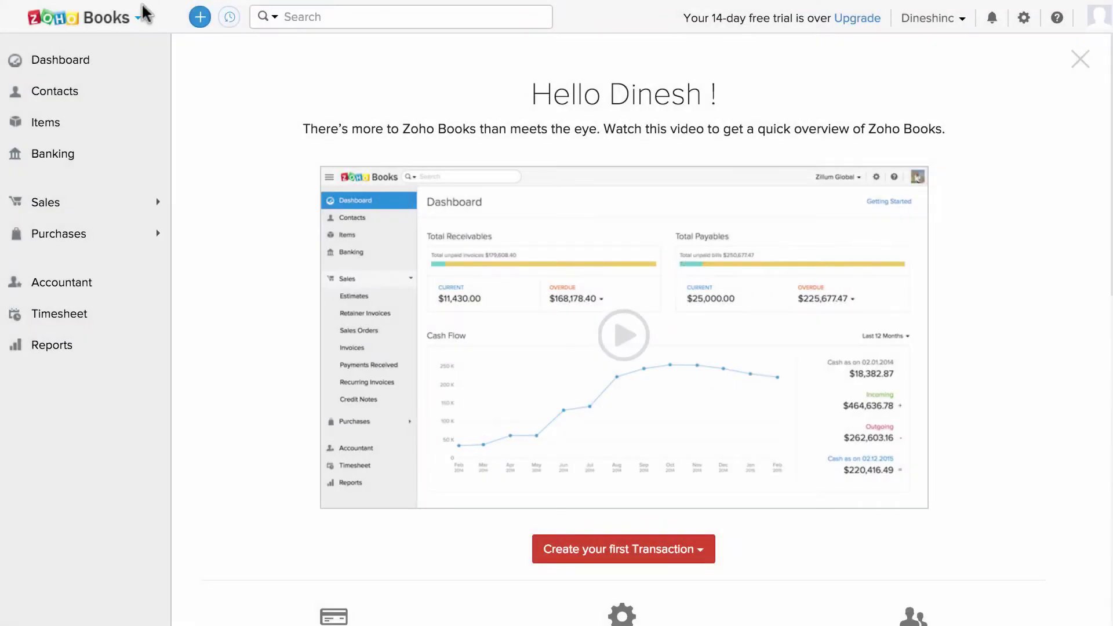
- Open the All Items list from the sidebar; it is still empty
{"action": "left_click", "coordinate": [74, 122]}
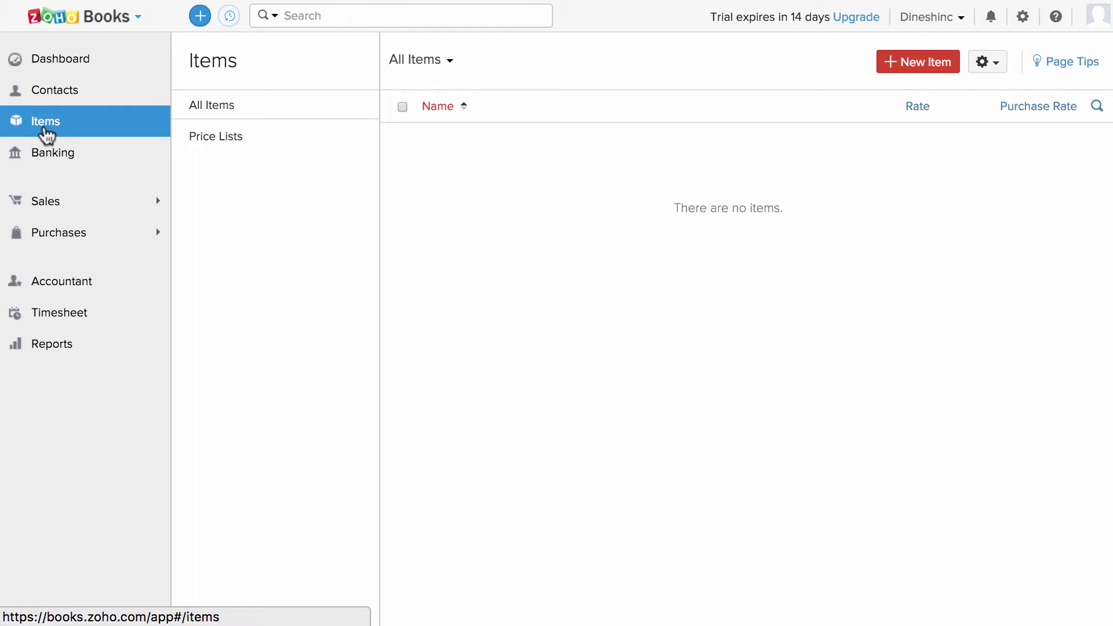
- Begin a sales-only new item named Service with a selling rate of 1000
{"action": "left_click", "coordinate": [911, 63]}
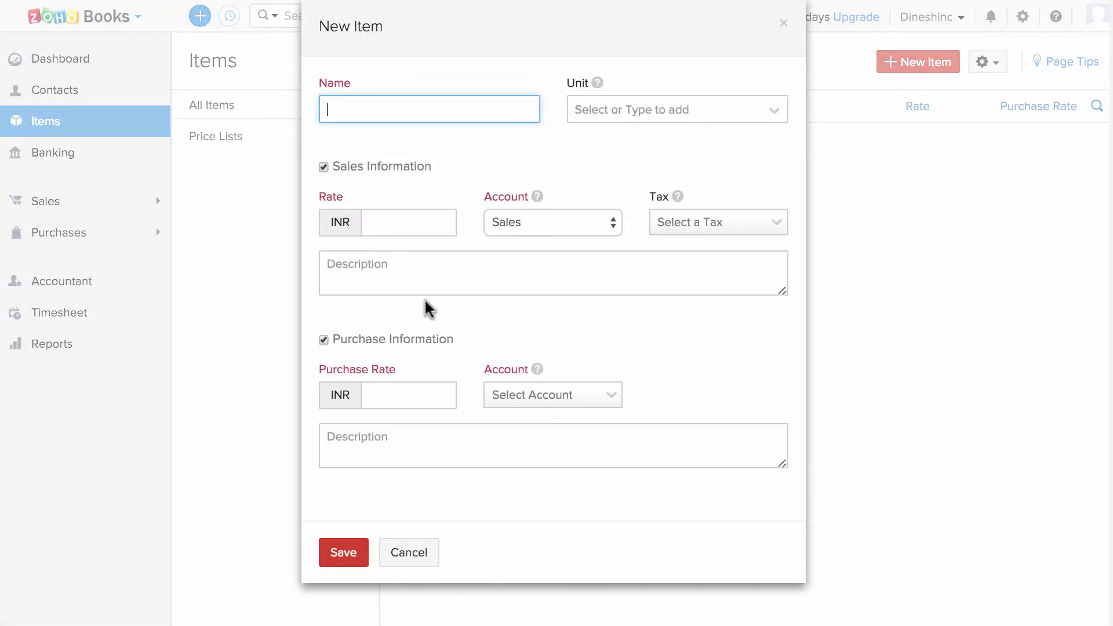
{"action": "left_click", "coordinate": [324, 341]}
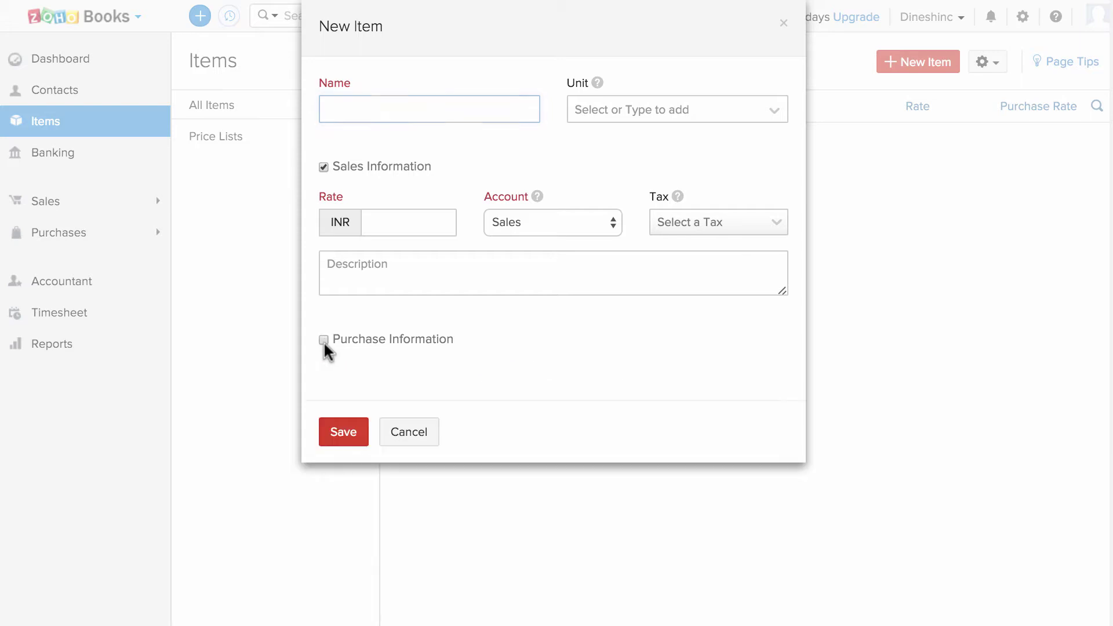
{"action": "left_click", "coordinate": [407, 109]}
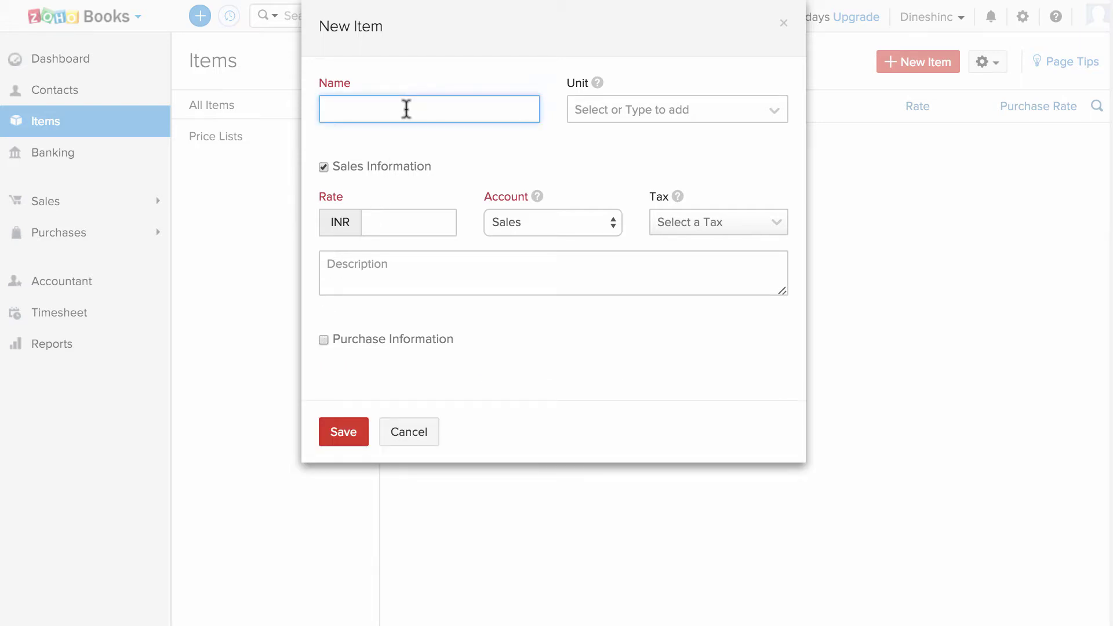
{"action": "type", "text": "Service"}
{"action": "left_click", "coordinate": [397, 211]}
{"action": "type", "text": "1000"}
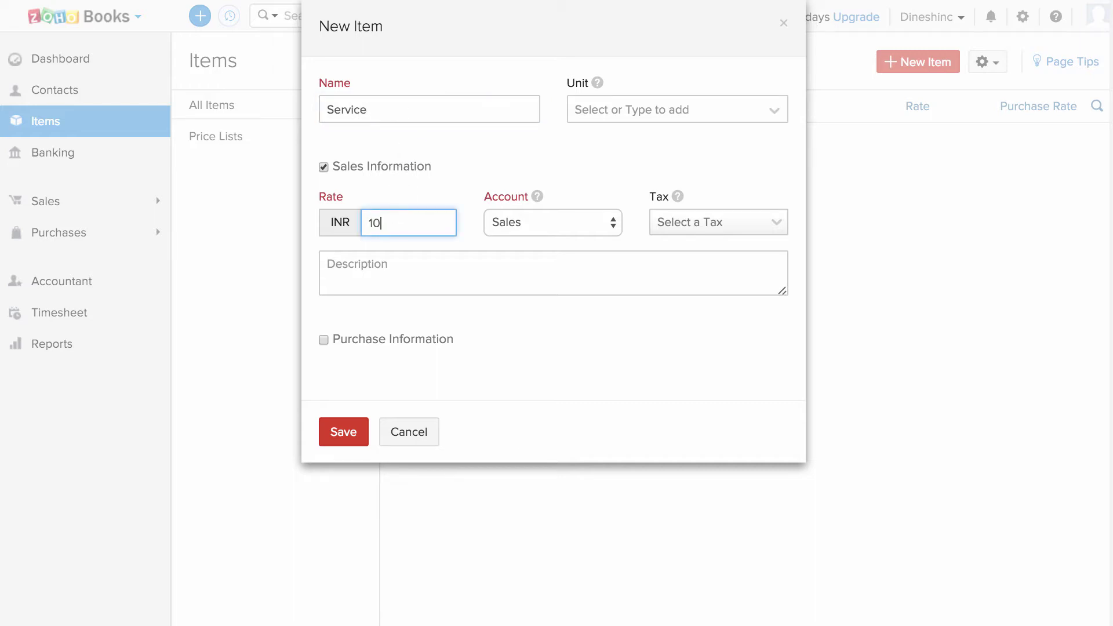
- Keep the Sales account with no tax, add description 'This is the service I provide', and save
{"action": "left_click", "coordinate": [498, 225]}
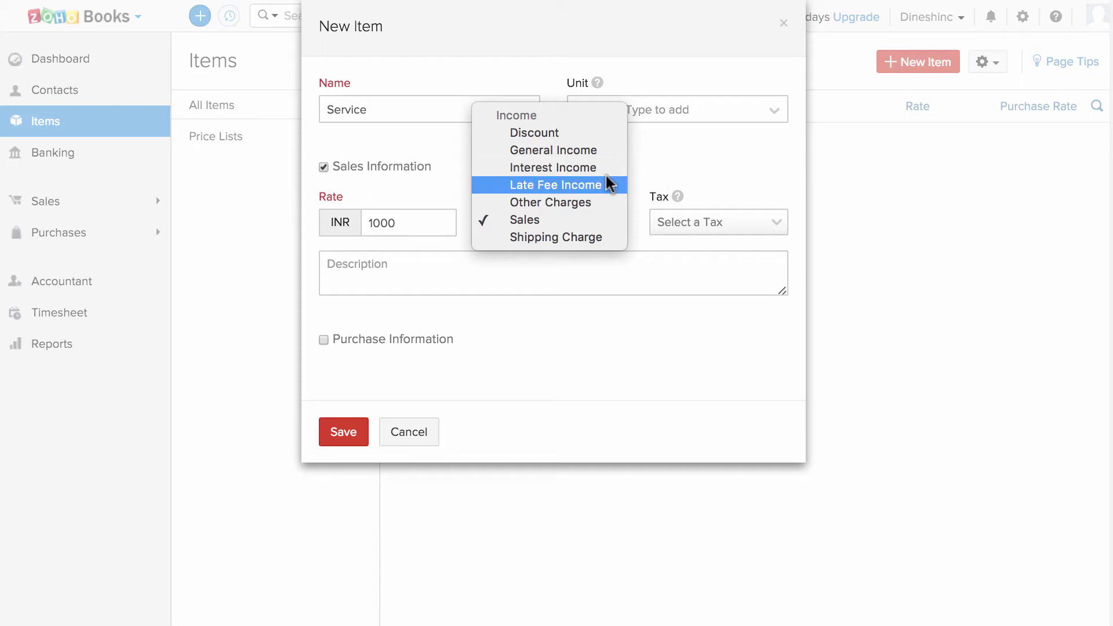
{"action": "left_click", "coordinate": [596, 219]}
{"action": "left_click", "coordinate": [703, 229]}
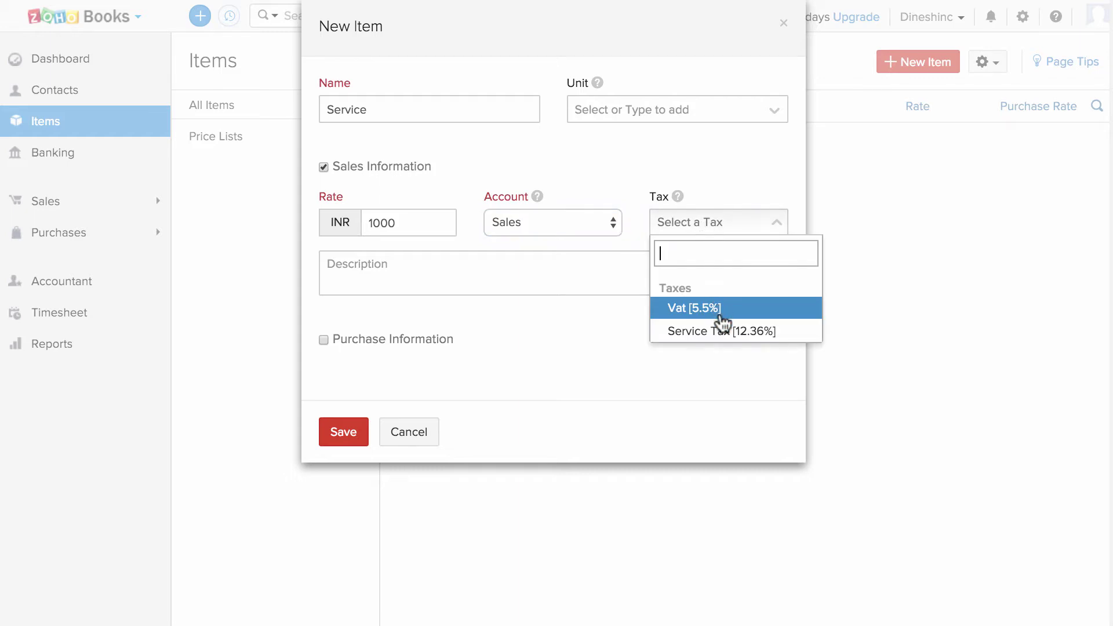
{"action": "left_click", "coordinate": [562, 279]}
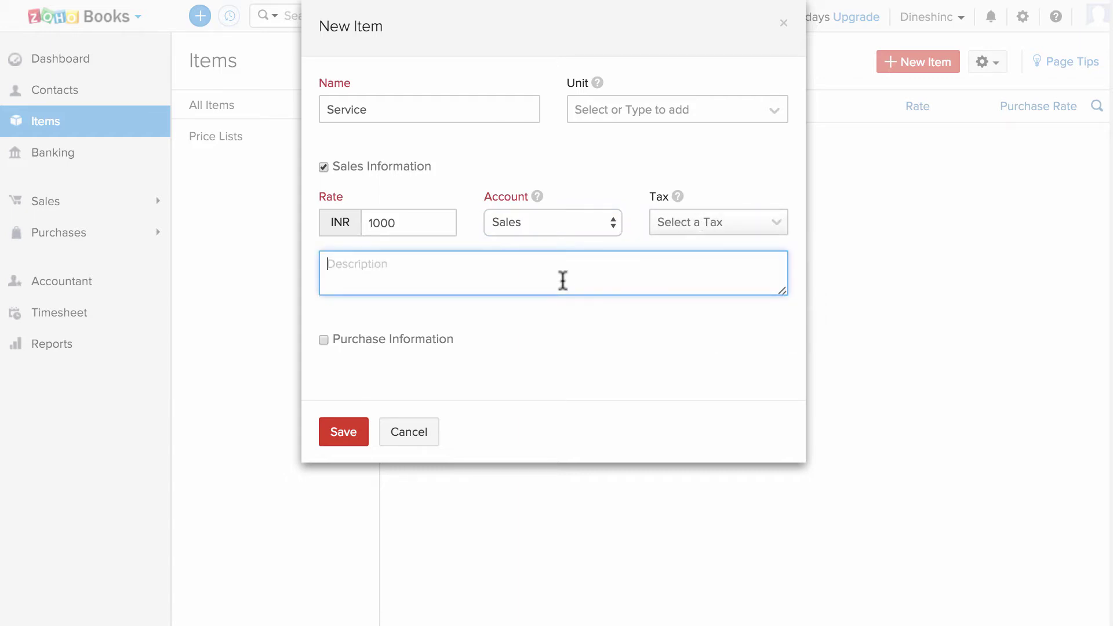
{"action": "type", "text": "This is the service I pr"}
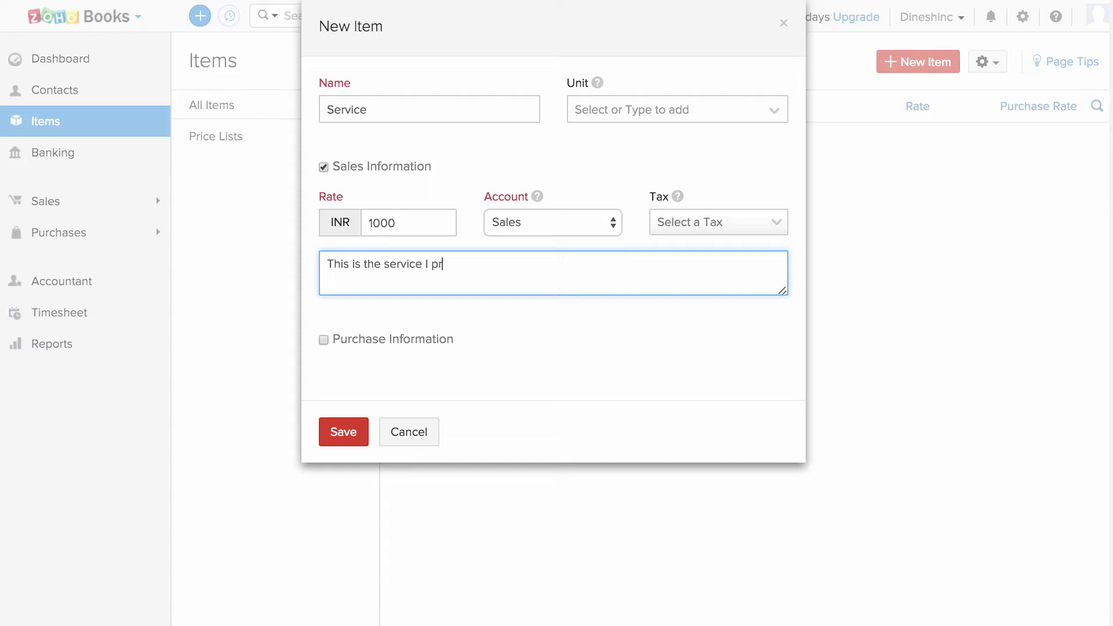
{"action": "type", "text": "ovide"}
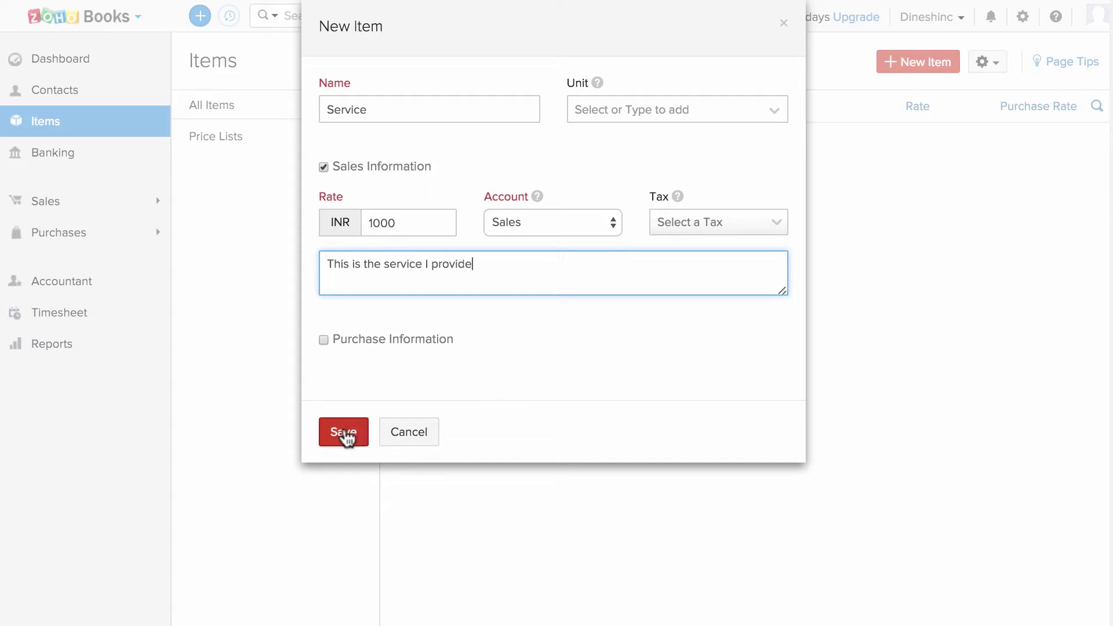
{"action": "left_click", "coordinate": [347, 433]}
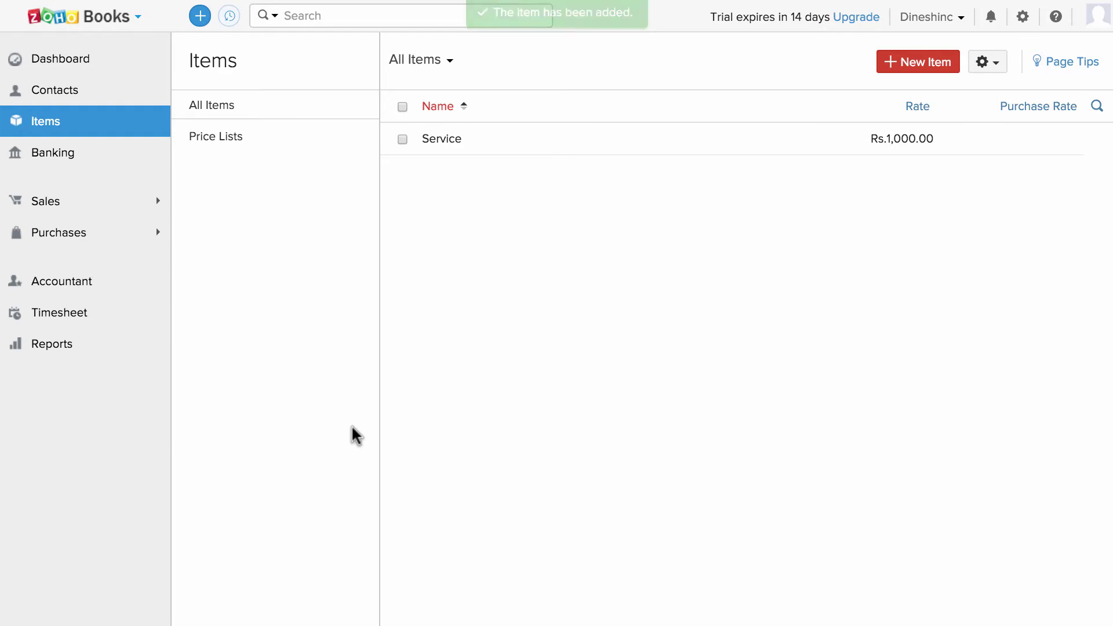
{"action": "left_click", "coordinate": [1004, 79]}
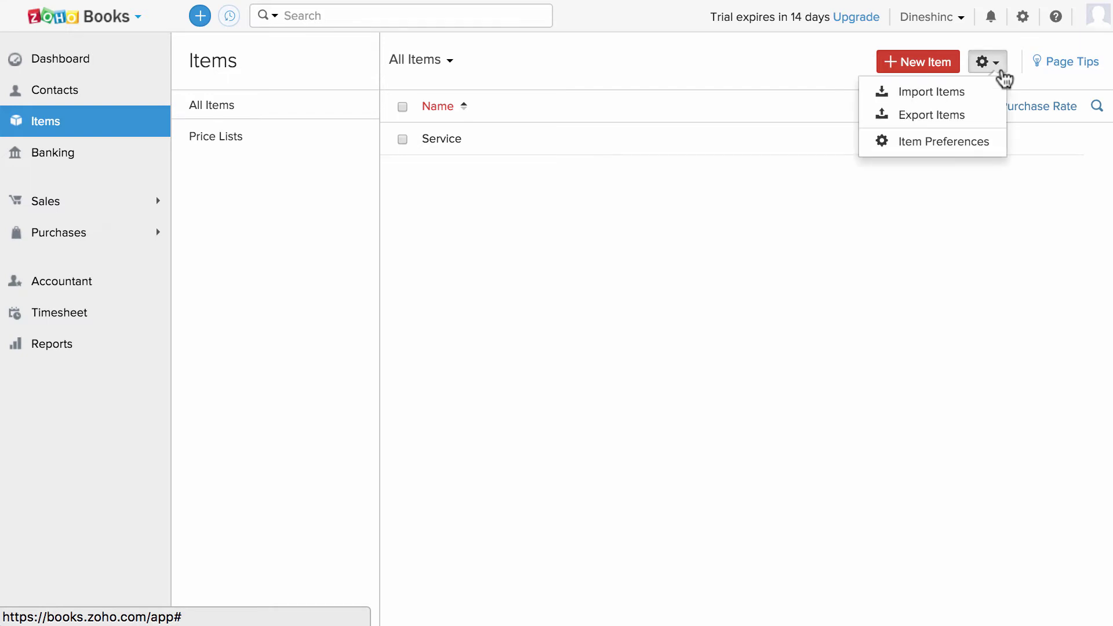
{"action": "left_click", "coordinate": [986, 91]}
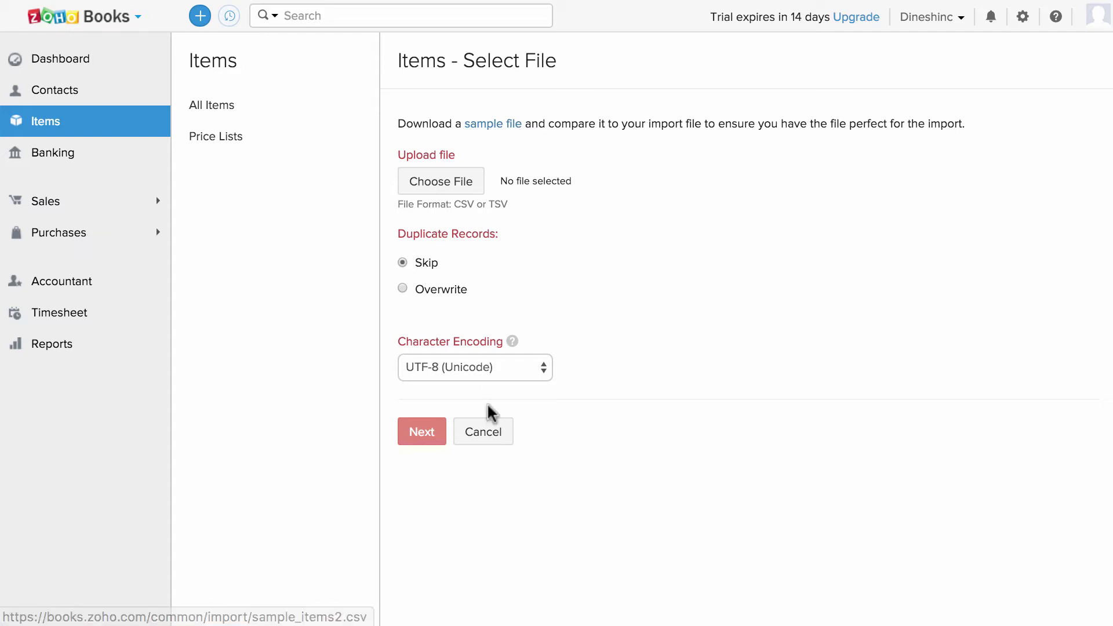
{"action": "left_click", "coordinate": [484, 431]}
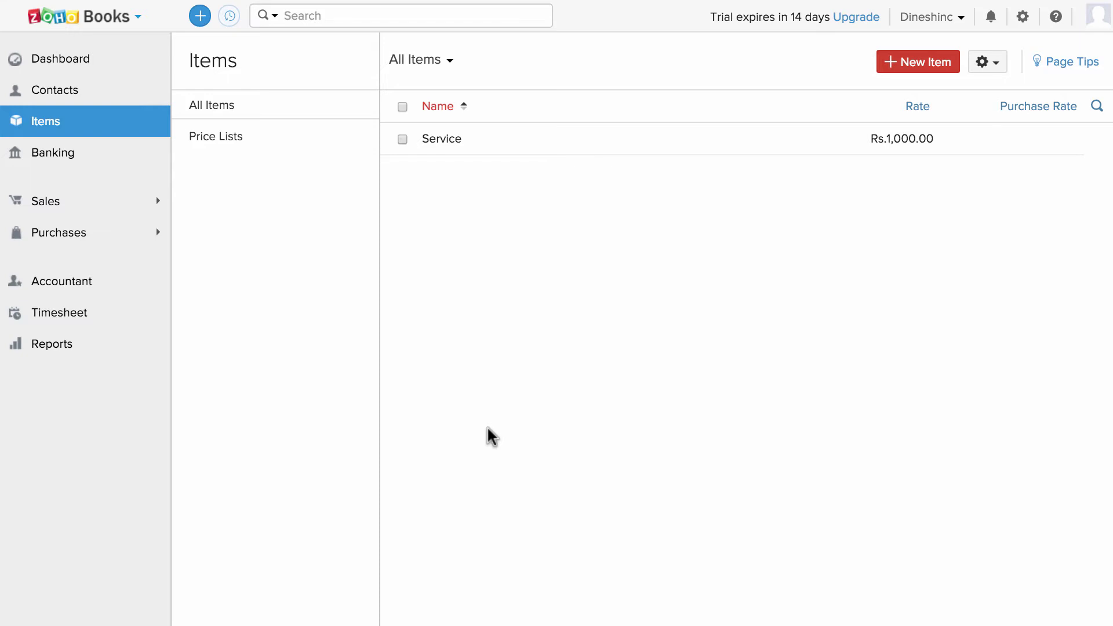
- Start item Product: rate 1999, Sales account, Vat [5.5%], description 'This is the product description.'
{"action": "left_click", "coordinate": [943, 66]}
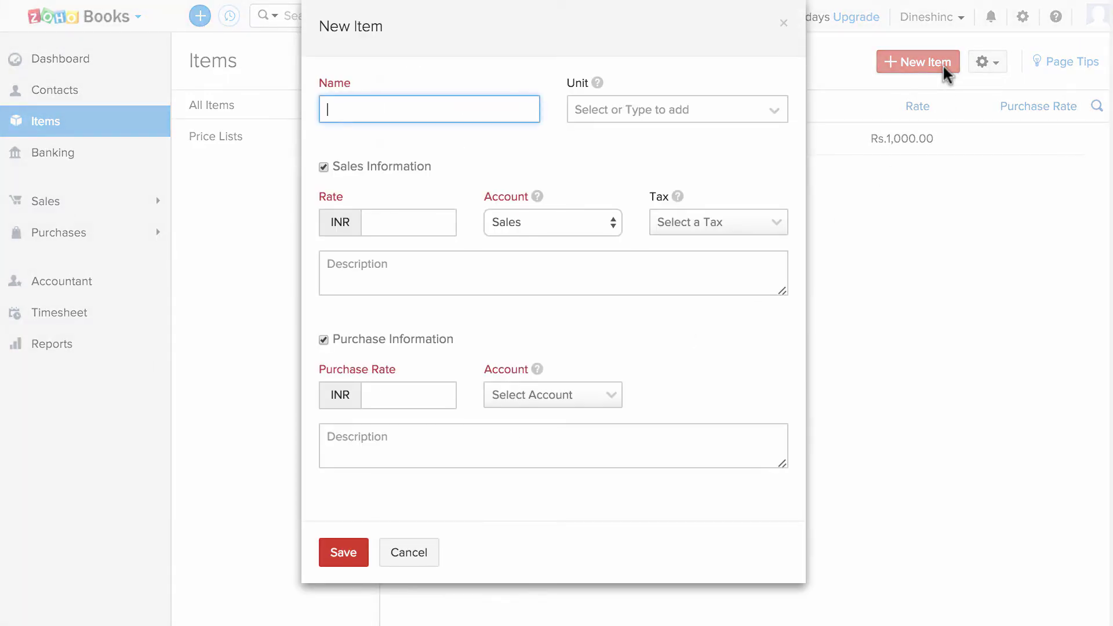
{"action": "type", "text": "Product"}
{"action": "left_click", "coordinate": [400, 223]}
{"action": "type", "text": "1999"}
{"action": "left_click", "coordinate": [532, 225]}
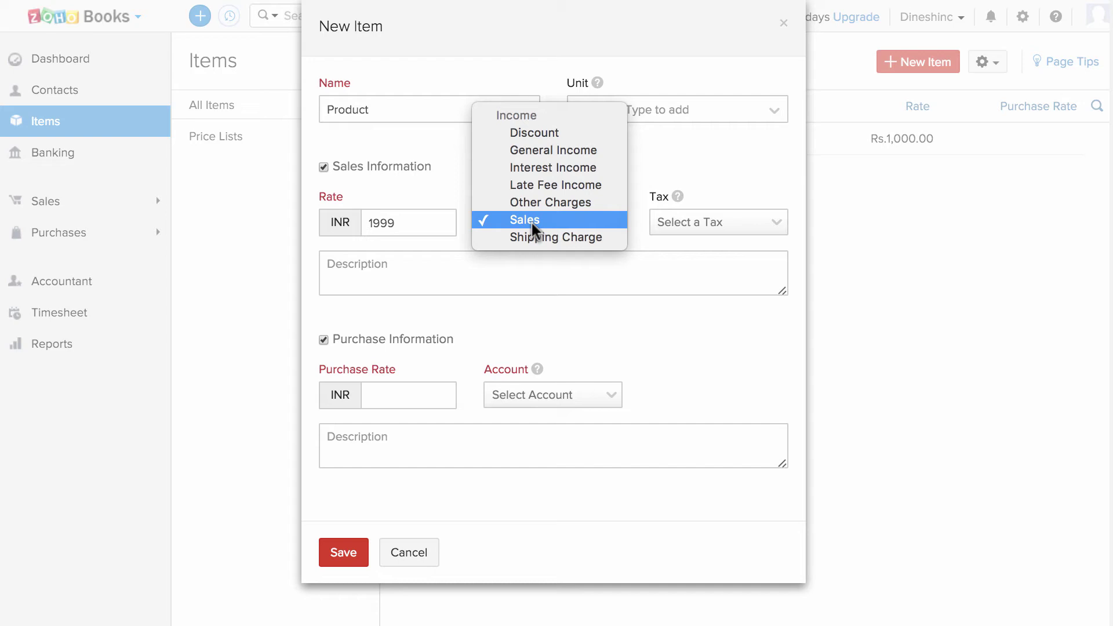
{"action": "left_click", "coordinate": [531, 221]}
{"action": "left_click", "coordinate": [693, 224]}
{"action": "left_click", "coordinate": [707, 307]}
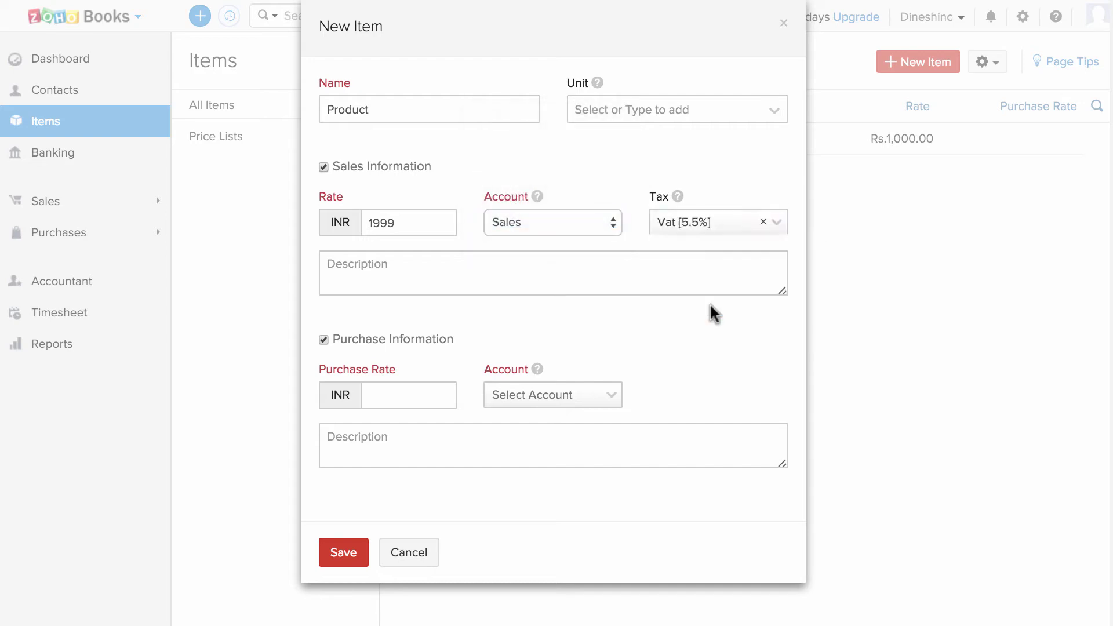
{"action": "left_click", "coordinate": [598, 278]}
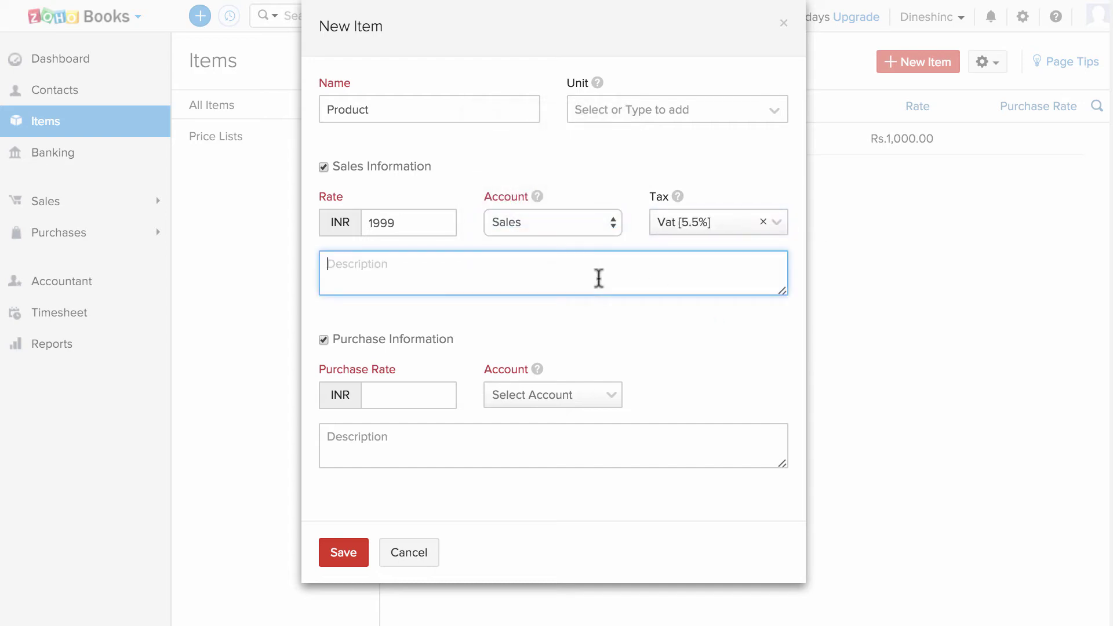
{"action": "type", "text": "This is the product description."}
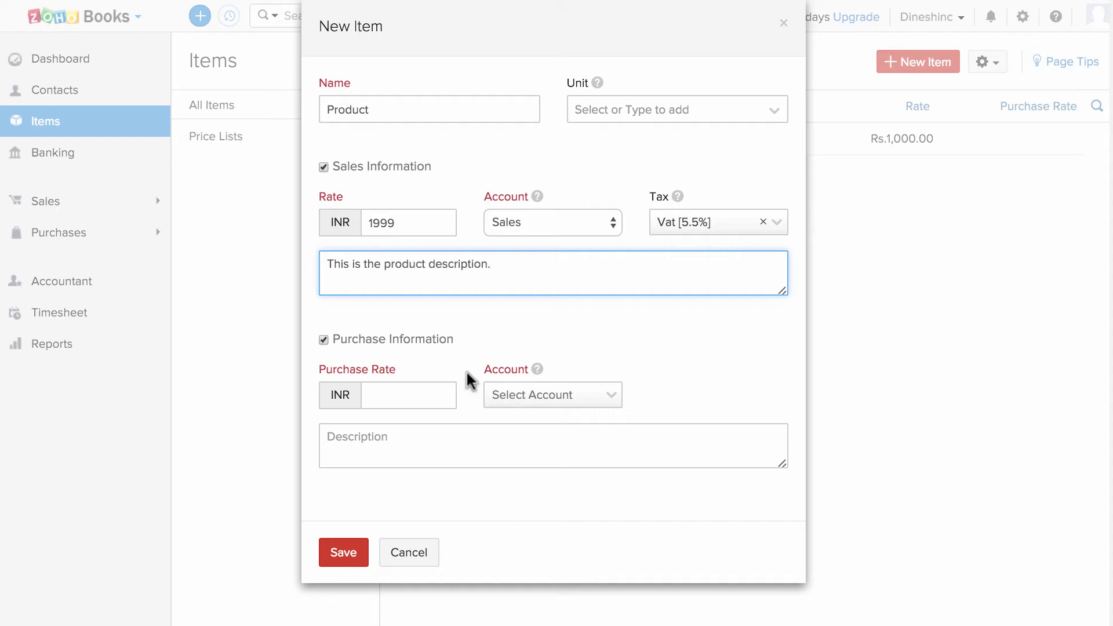
- Add purchase rate 1500 on Cost of Goods Sold with 'My purchase description.' and save
{"action": "left_click", "coordinate": [422, 391]}
{"action": "type", "text": "1500"}
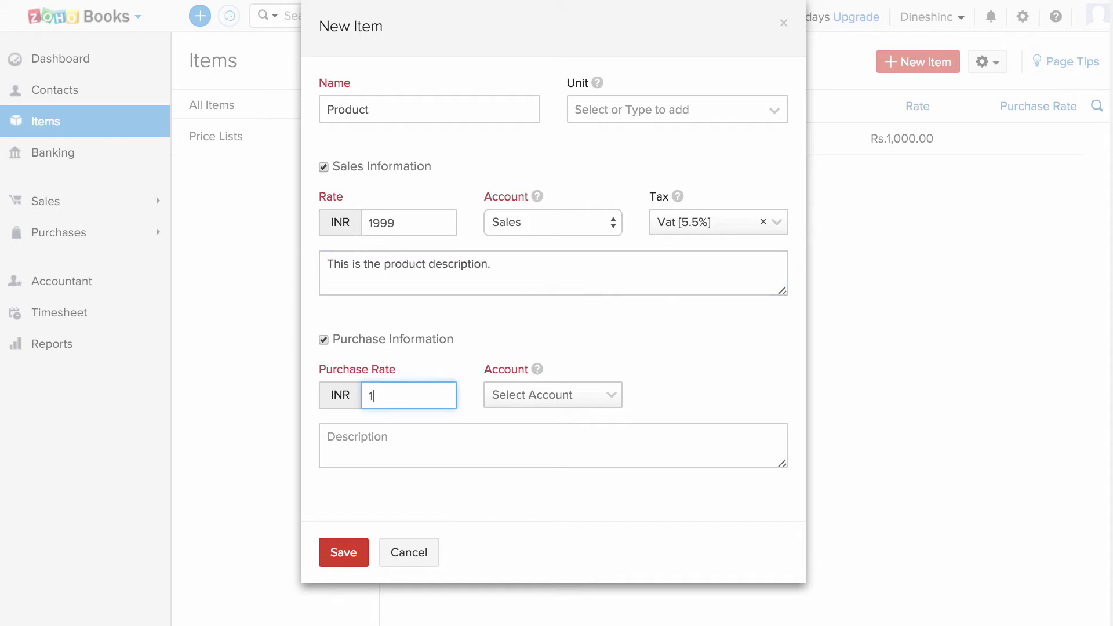
{"action": "left_click", "coordinate": [543, 399]}
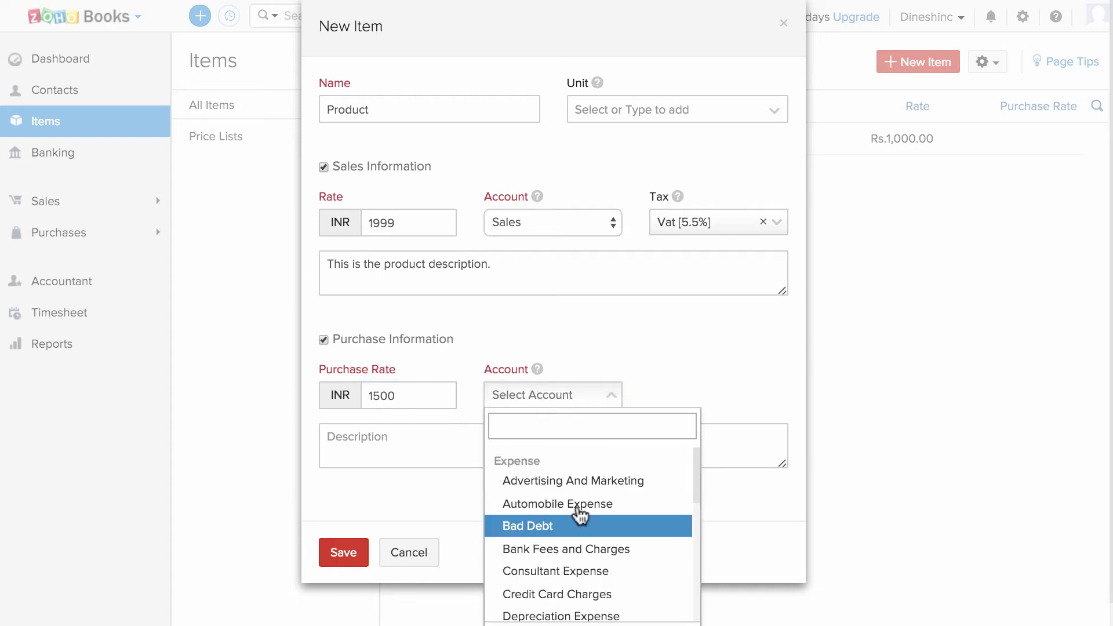
{"action": "scroll", "coordinate": [579, 534], "scroll_direction": "down", "scroll_amount": 10}
{"action": "left_click", "coordinate": [582, 588]}
{"action": "left_click", "coordinate": [373, 455]}
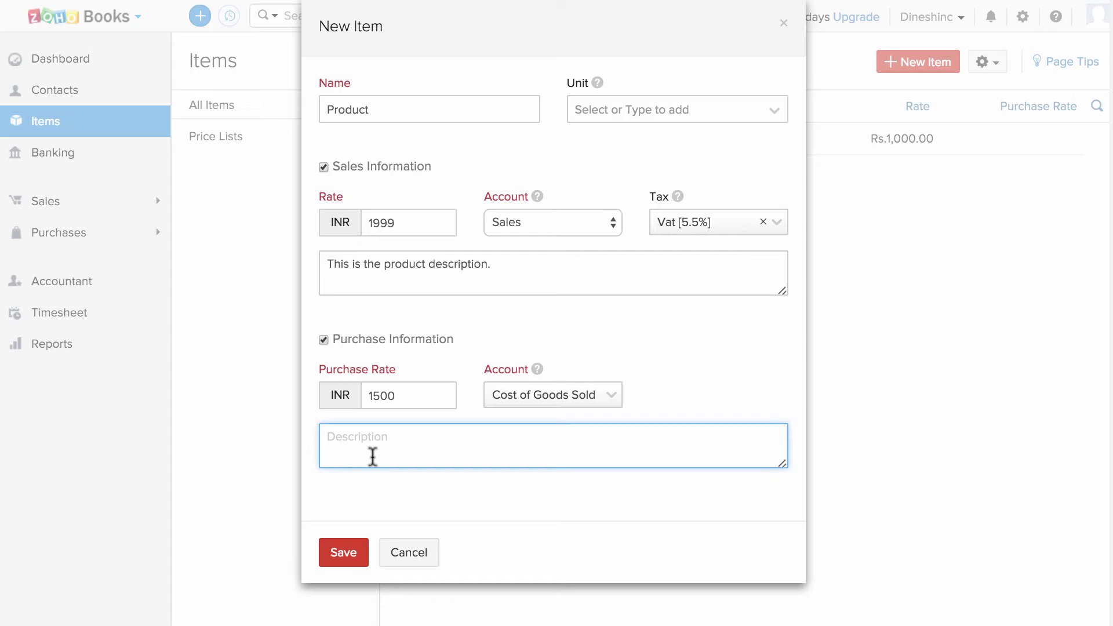
{"action": "type", "text": "My purchase description."}
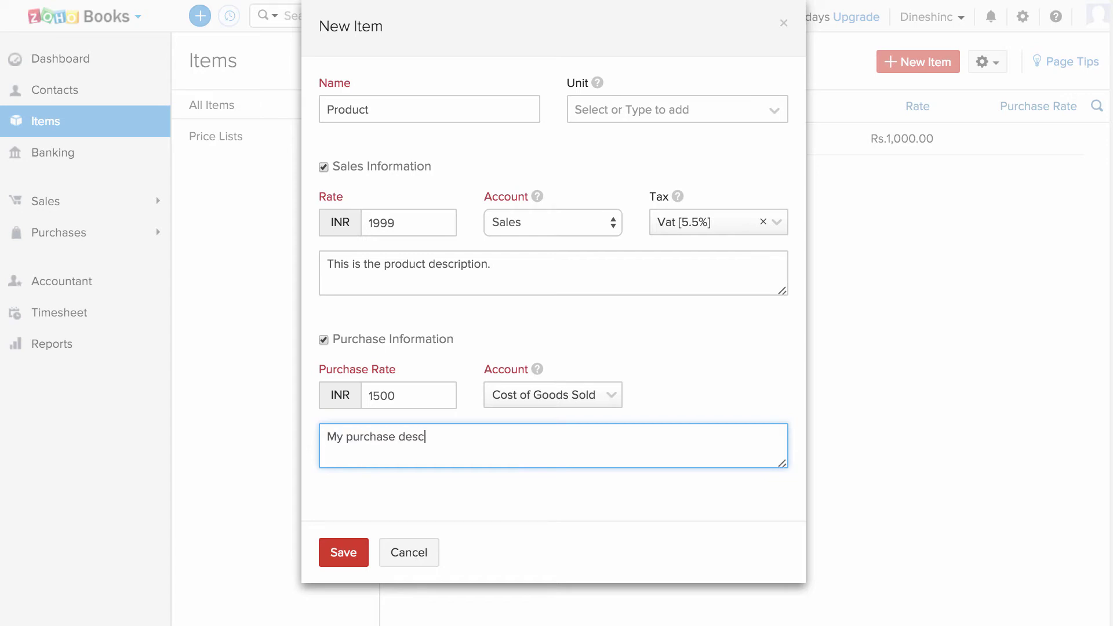
{"action": "left_click", "coordinate": [329, 543]}
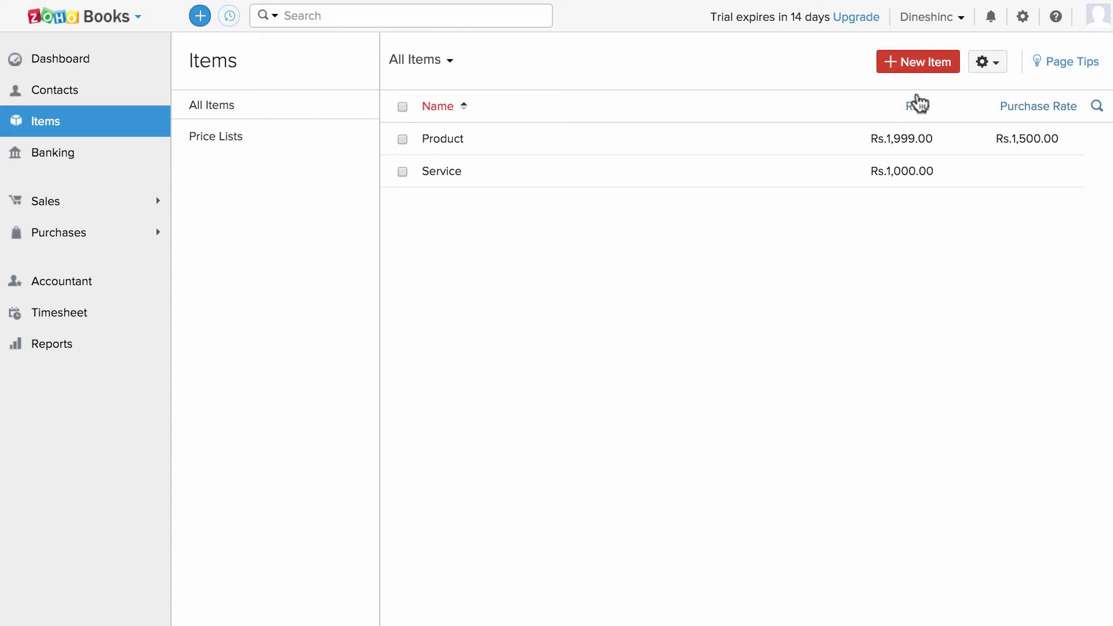
- In Items preferences, enable inventory and reorder-point notifications, then save
{"action": "left_click", "coordinate": [1023, 17]}
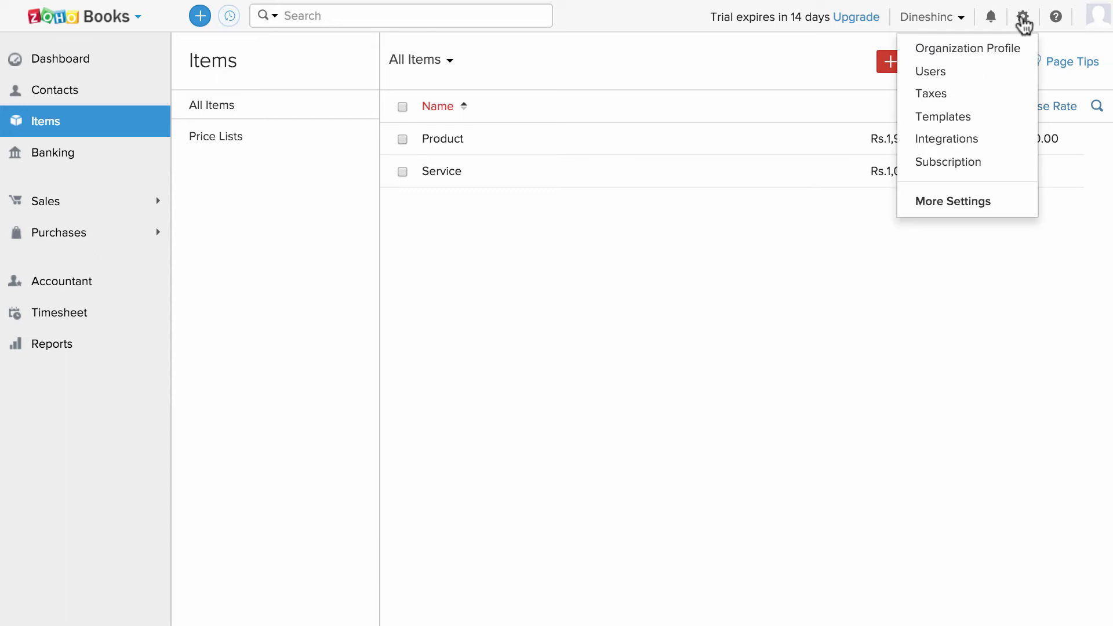
{"action": "left_click", "coordinate": [992, 209]}
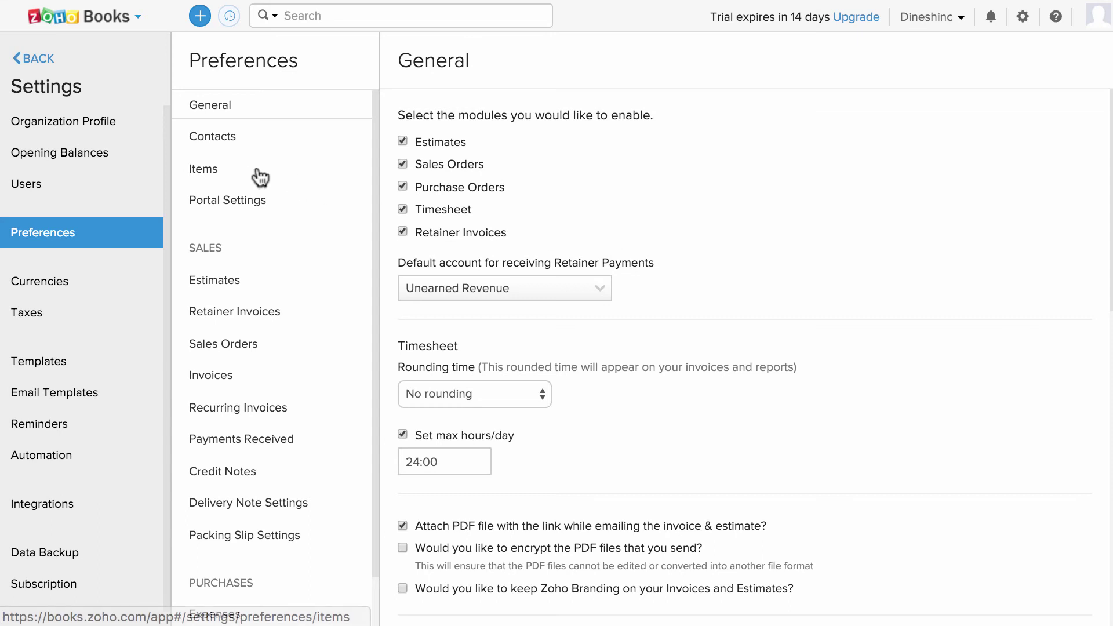
{"action": "left_click", "coordinate": [230, 171]}
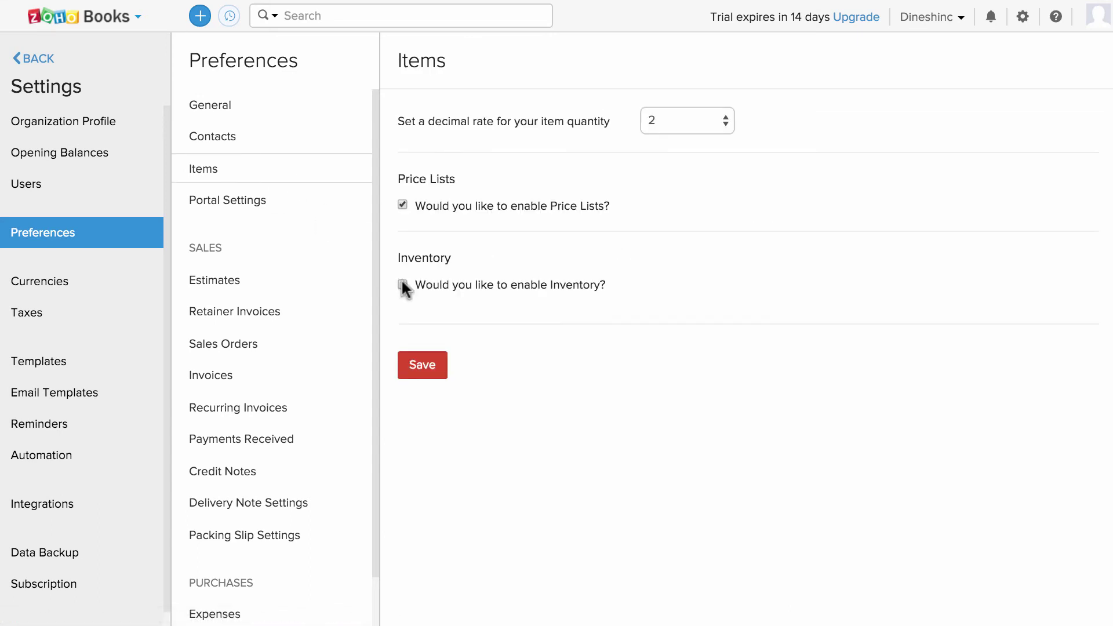
{"action": "left_click", "coordinate": [402, 284]}
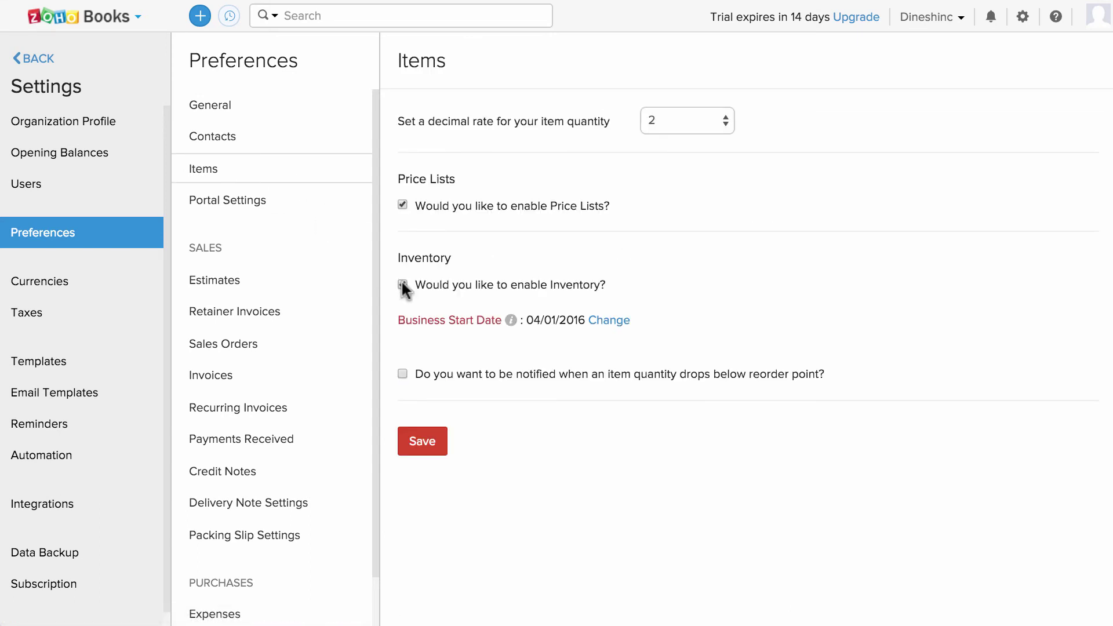
{"action": "left_click", "coordinate": [403, 374]}
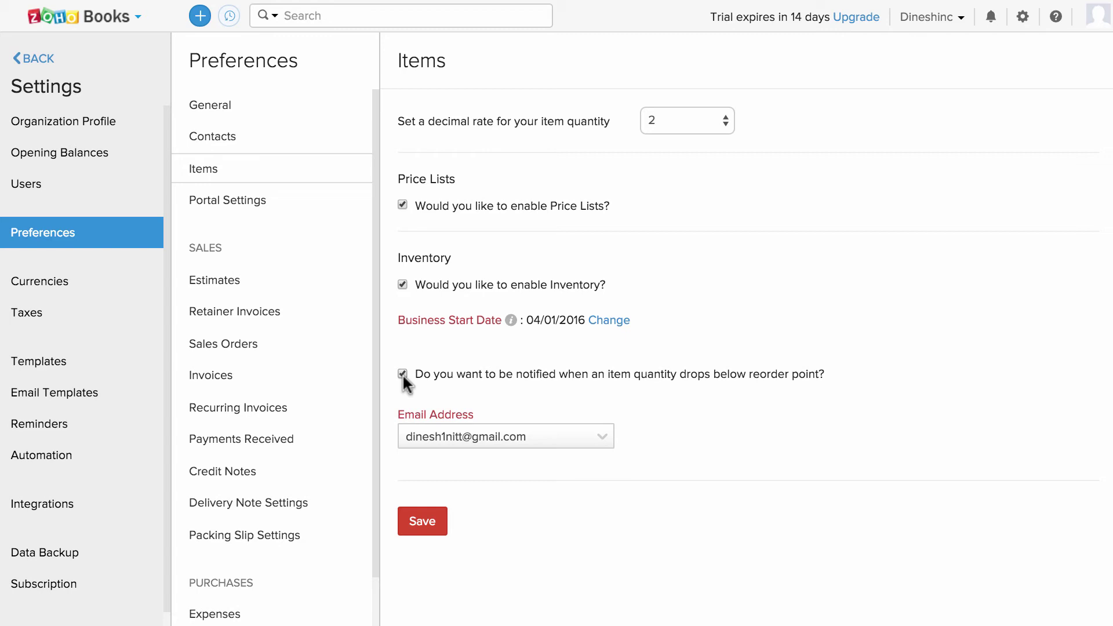
{"action": "left_click", "coordinate": [427, 521]}
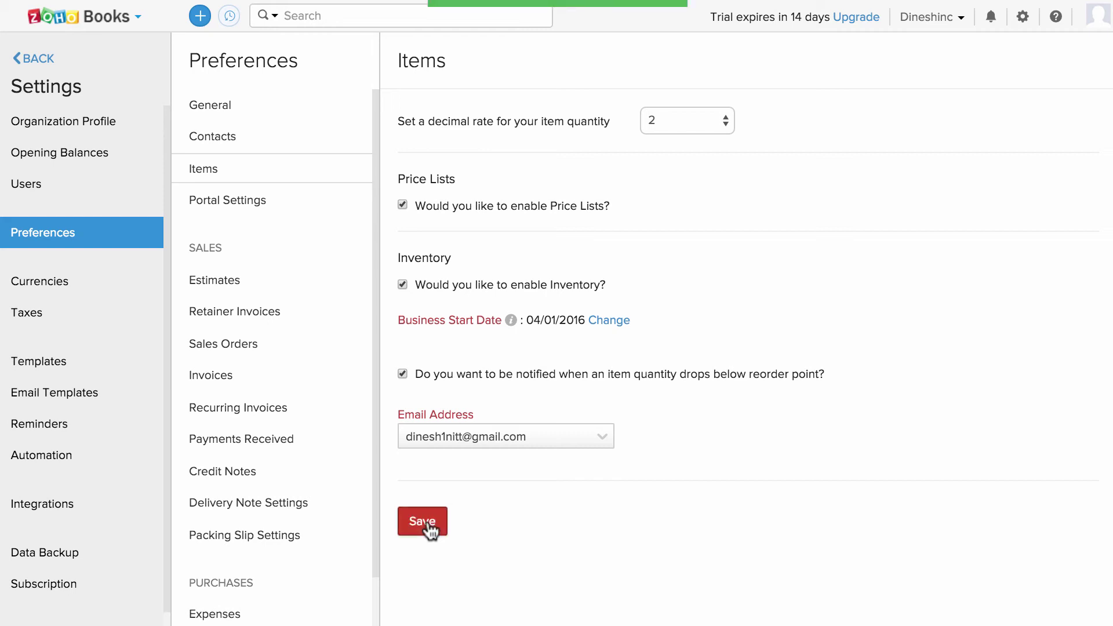
- Start item 'Product with Inv' at rate 1500 with sales description 'My inv product description.'
{"action": "left_click", "coordinate": [36, 62]}
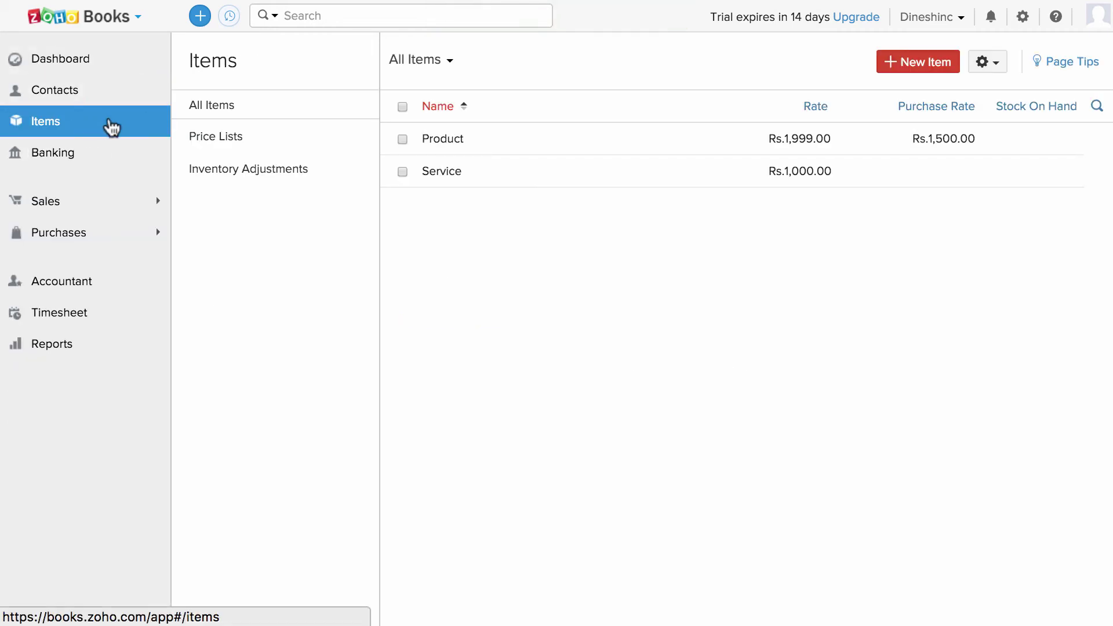
{"action": "left_click", "coordinate": [896, 72]}
{"action": "type", "text": "Product with Inv"}
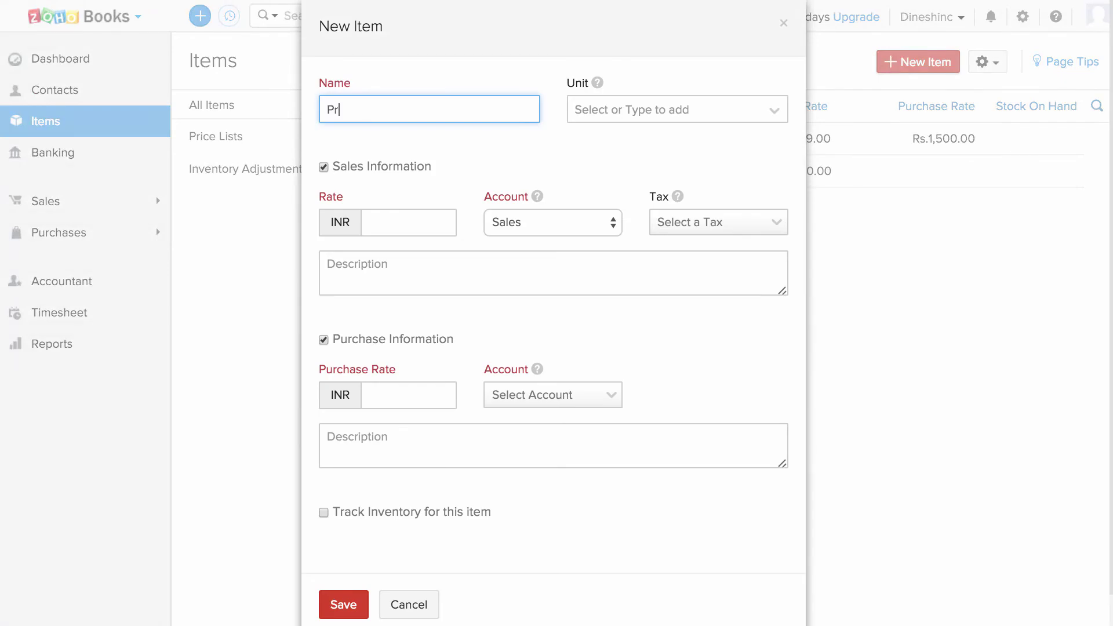
{"action": "left_click", "coordinate": [417, 222]}
{"action": "type", "text": "1500"}
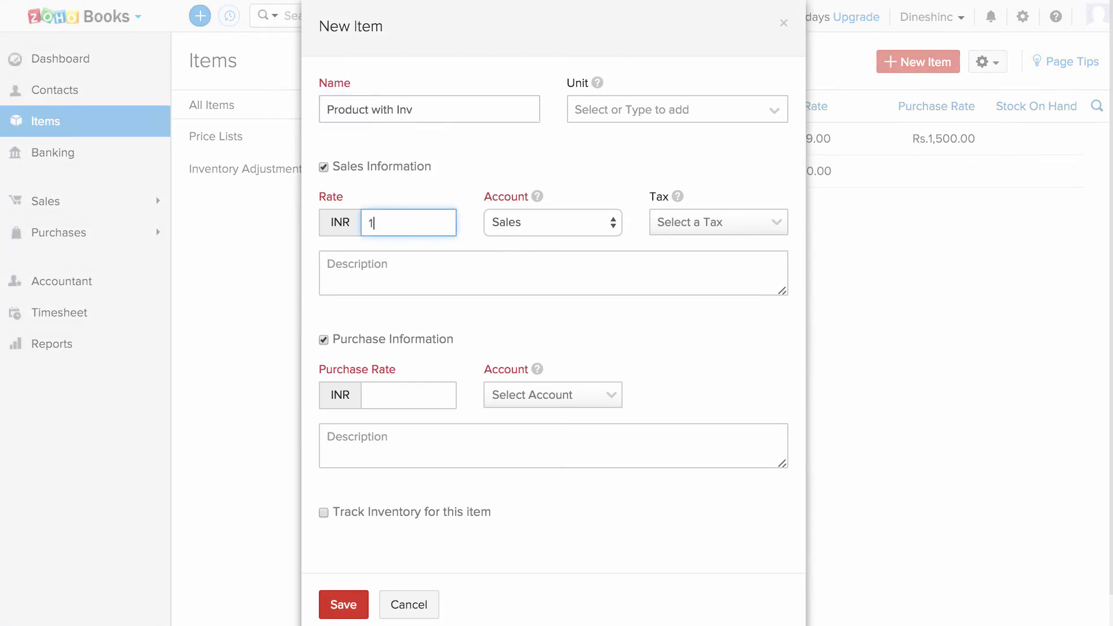
{"action": "left_click", "coordinate": [483, 260]}
{"action": "type", "text": "My inv "}
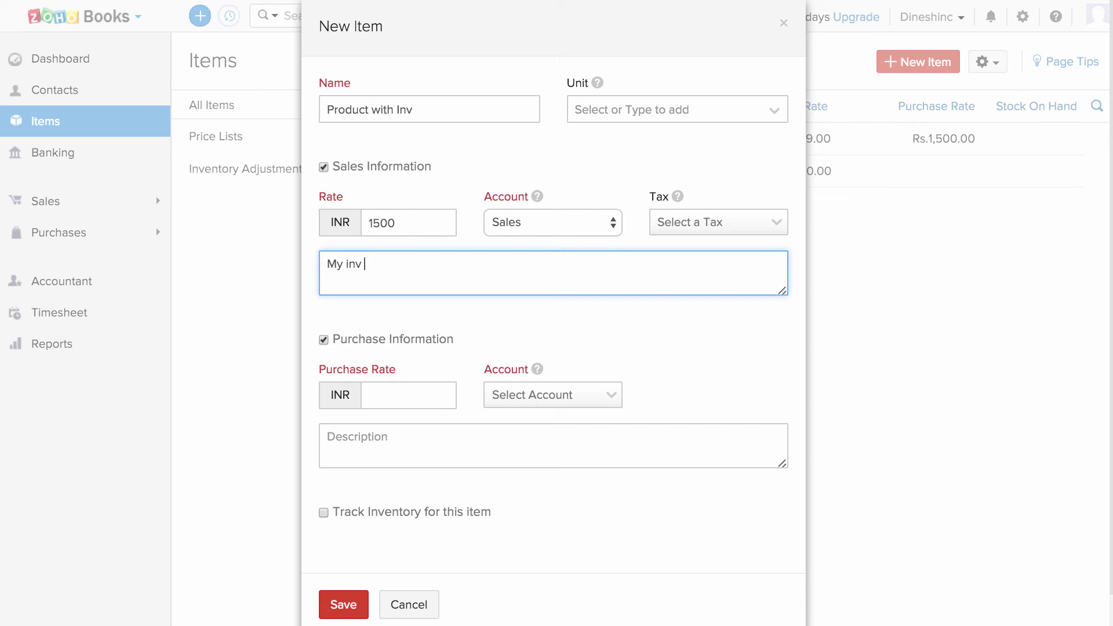
{"action": "type", "text": "product description."}
- Set purchase rate 1200 on Cost of Goods Sold with 'My inv product purchase description.'
{"action": "left_click", "coordinate": [412, 384]}
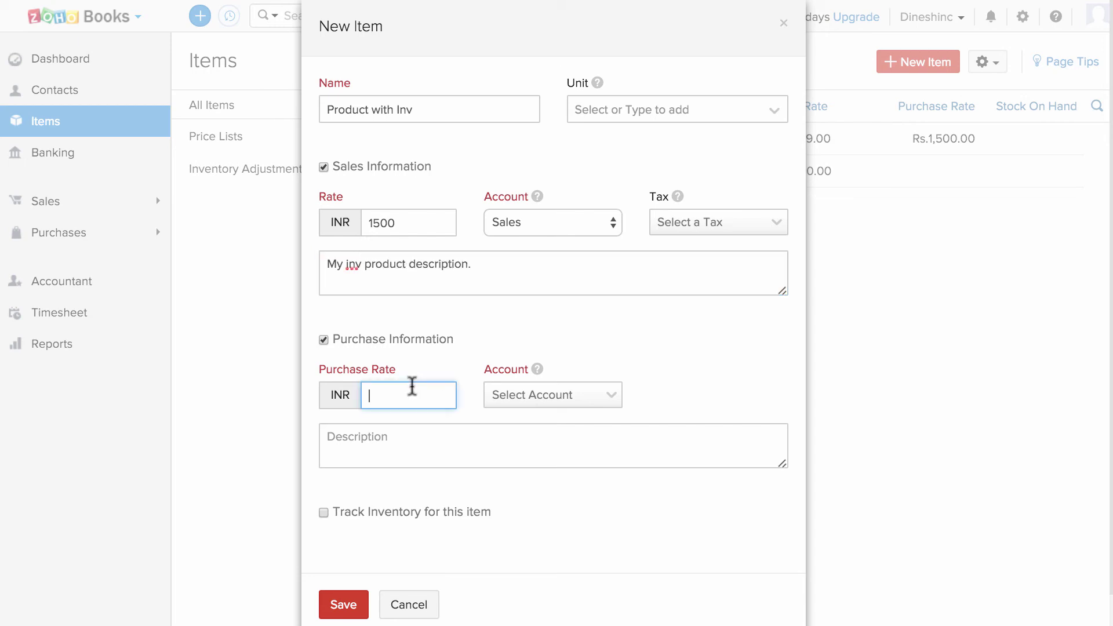
{"action": "type", "text": "1200"}
{"action": "left_click", "coordinate": [534, 273]}
{"action": "left_click", "coordinate": [495, 452]}
{"action": "left_click", "coordinate": [553, 394]}
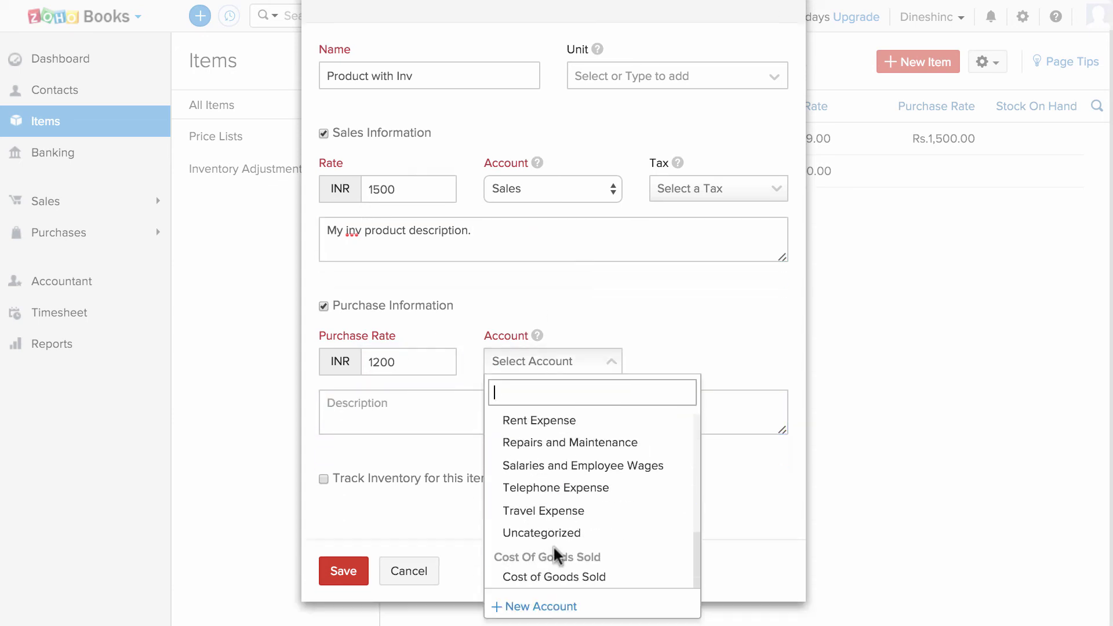
{"action": "left_click", "coordinate": [521, 576]}
{"action": "left_click", "coordinate": [417, 412]}
{"action": "type", "text": "My inv product pu"}
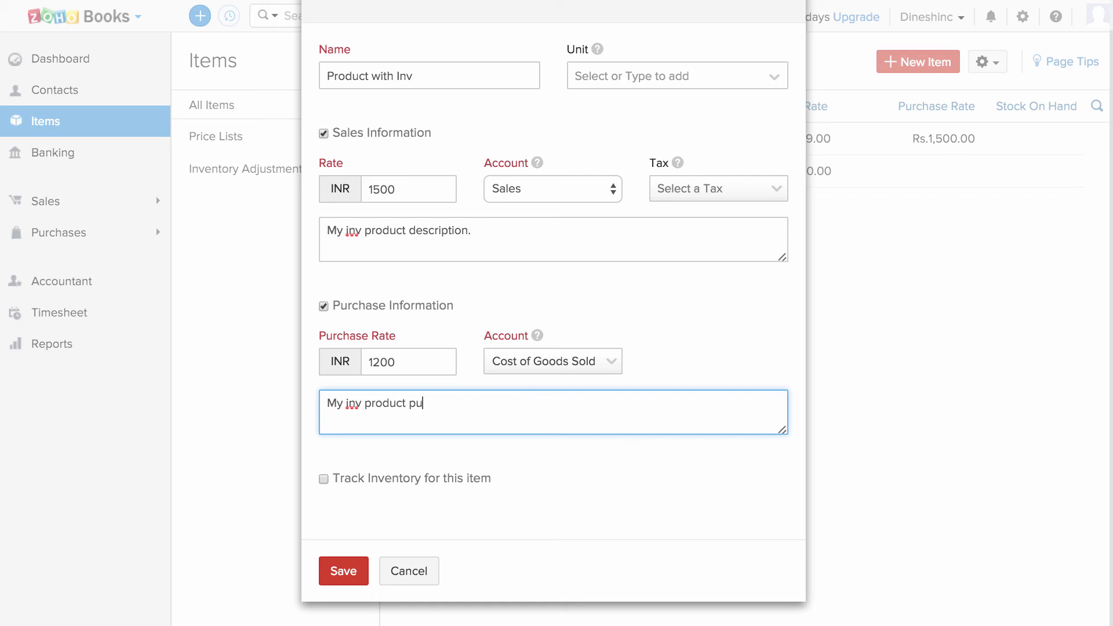
{"action": "type", "text": "rchase description."}
- Track inventory in Inventory Asset with an opening stock of 10 at rate 1200
{"action": "left_click", "coordinate": [322, 479]}
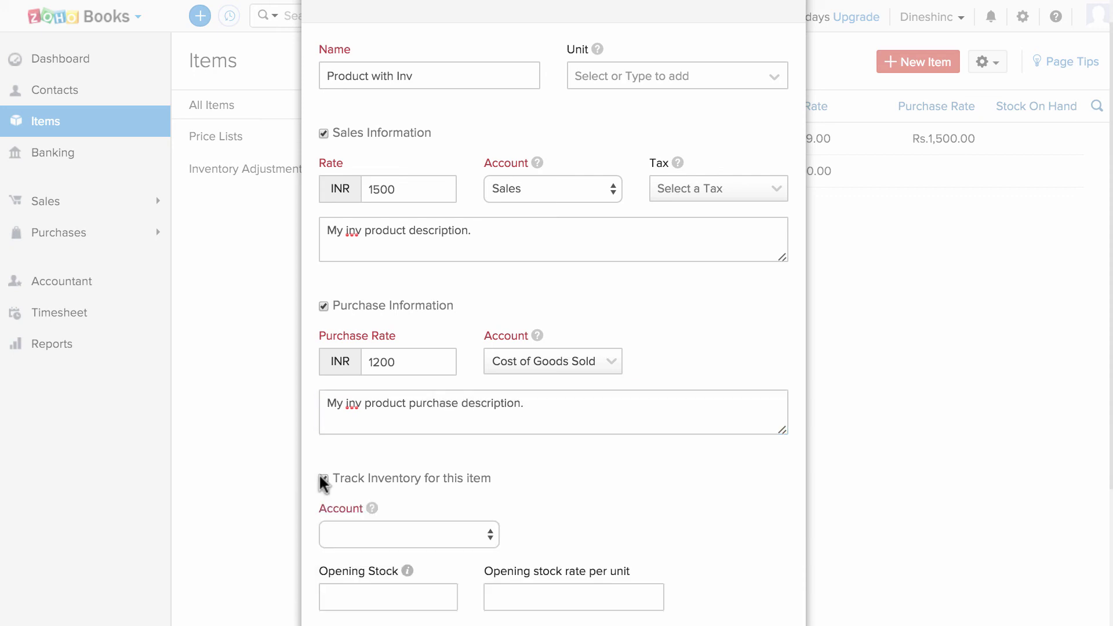
{"action": "scroll", "coordinate": [580, 490], "scroll_direction": "down", "scroll_amount": 5}
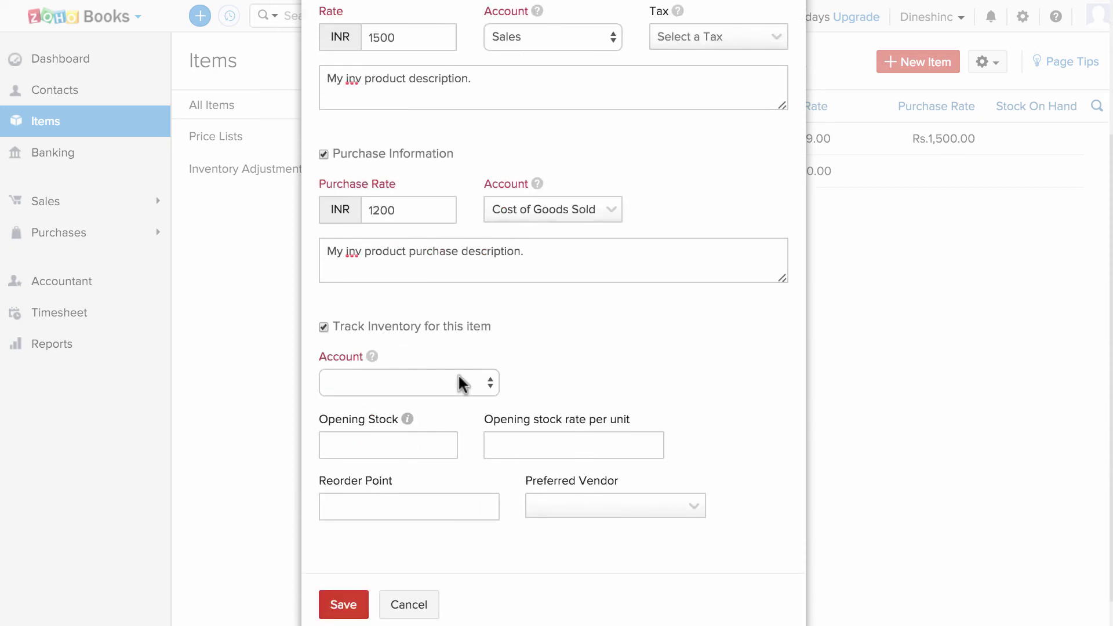
{"action": "left_click", "coordinate": [458, 383]}
{"action": "left_click", "coordinate": [453, 417]}
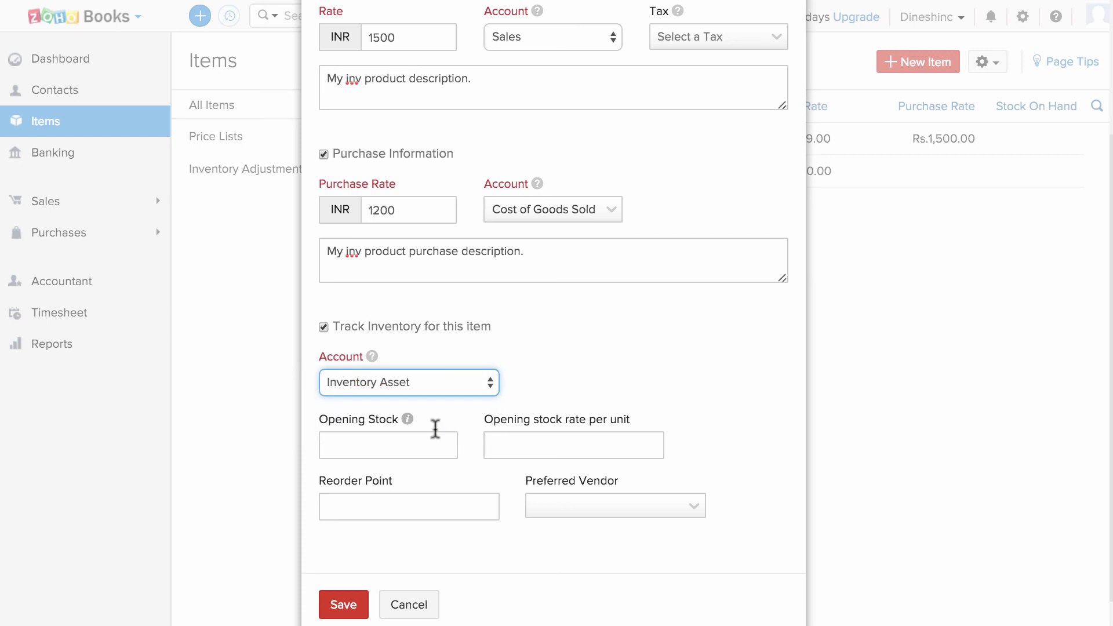
{"action": "left_click", "coordinate": [415, 443]}
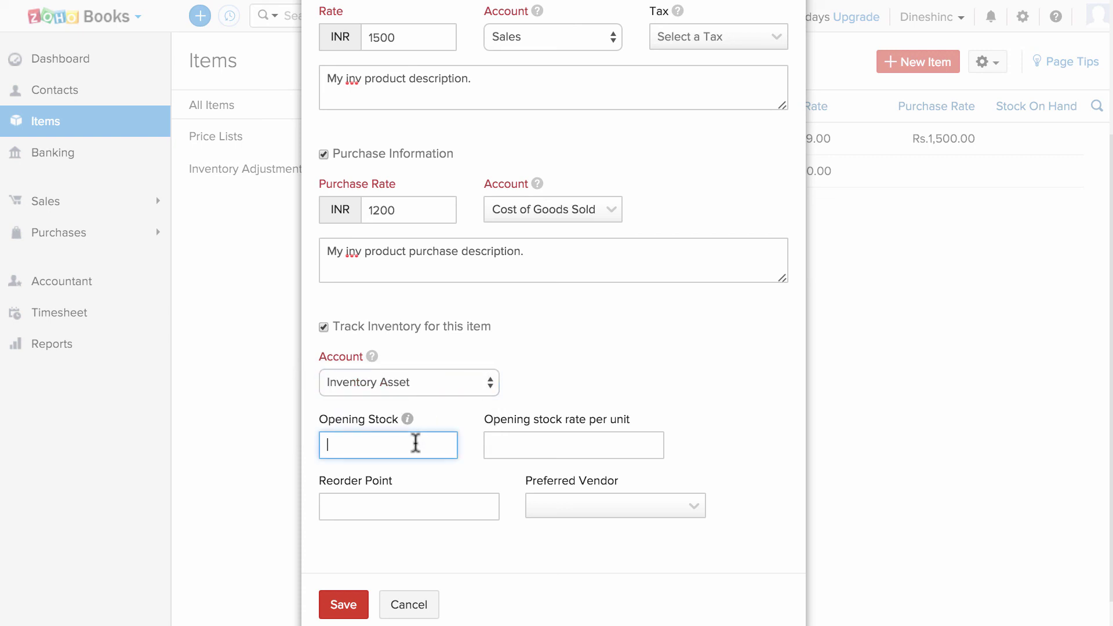
{"action": "type", "text": "10"}
{"action": "left_click", "coordinate": [517, 450]}
{"action": "type", "text": "1200"}
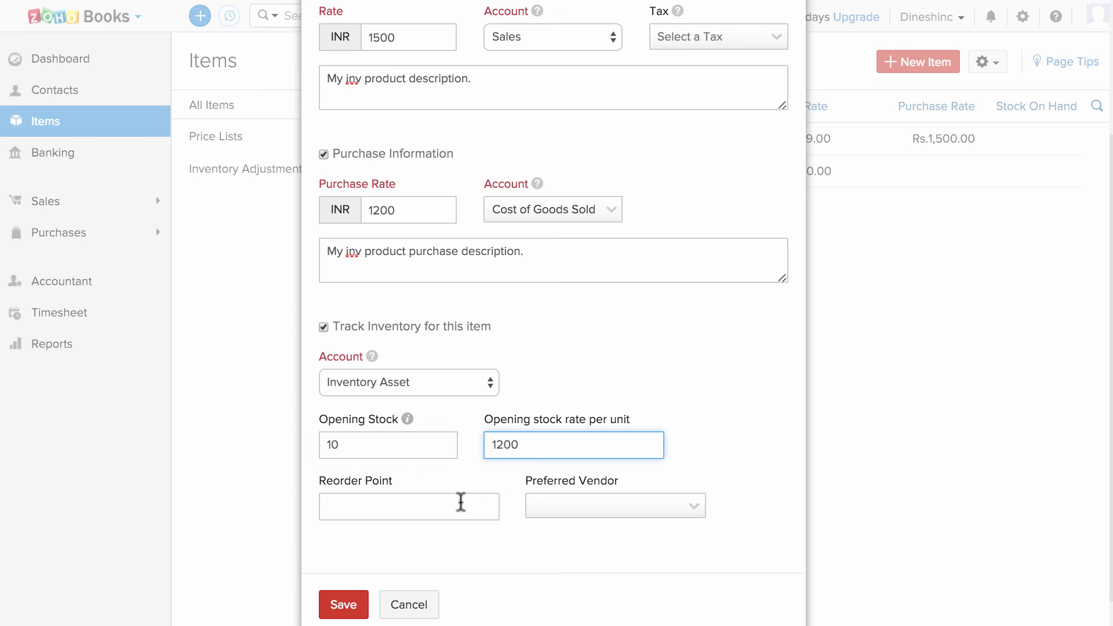
- Set the reorder point to 10 and the preferred vendor to Vendor
{"action": "left_click", "coordinate": [461, 502]}
{"action": "type", "text": "100"}
{"action": "key", "text": "BackSpace"}
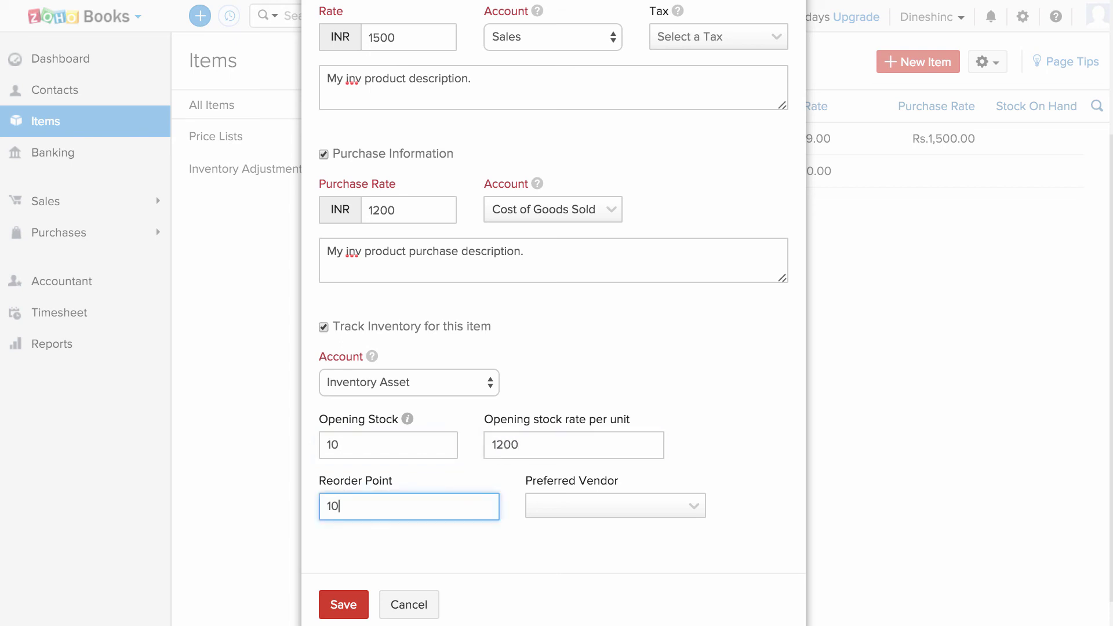
{"action": "left_click", "coordinate": [596, 516]}
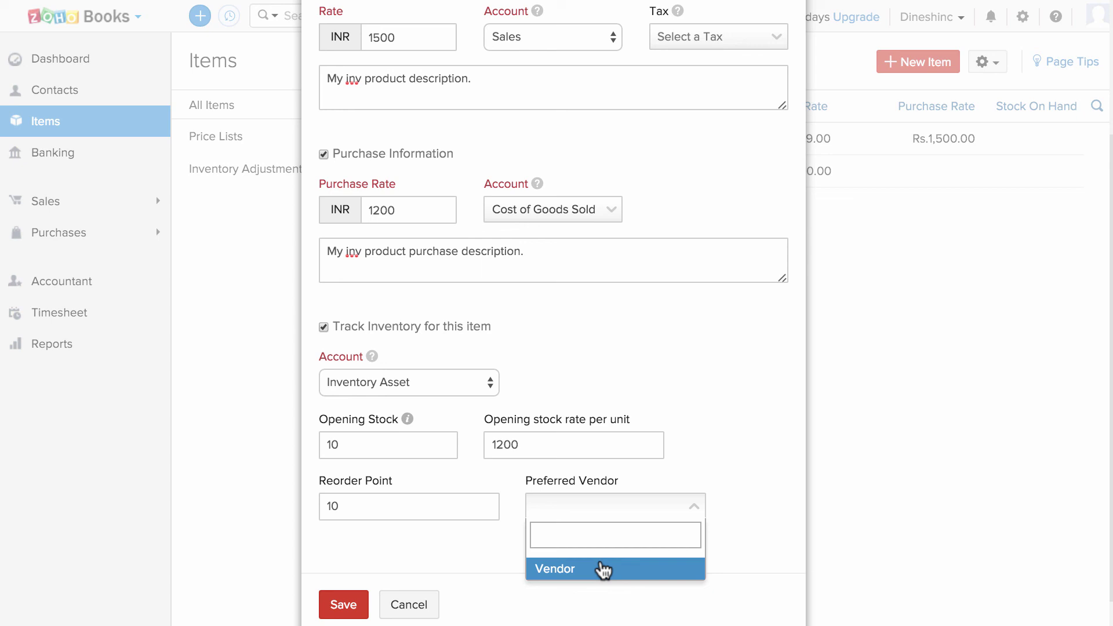
{"action": "left_click", "coordinate": [598, 565]}
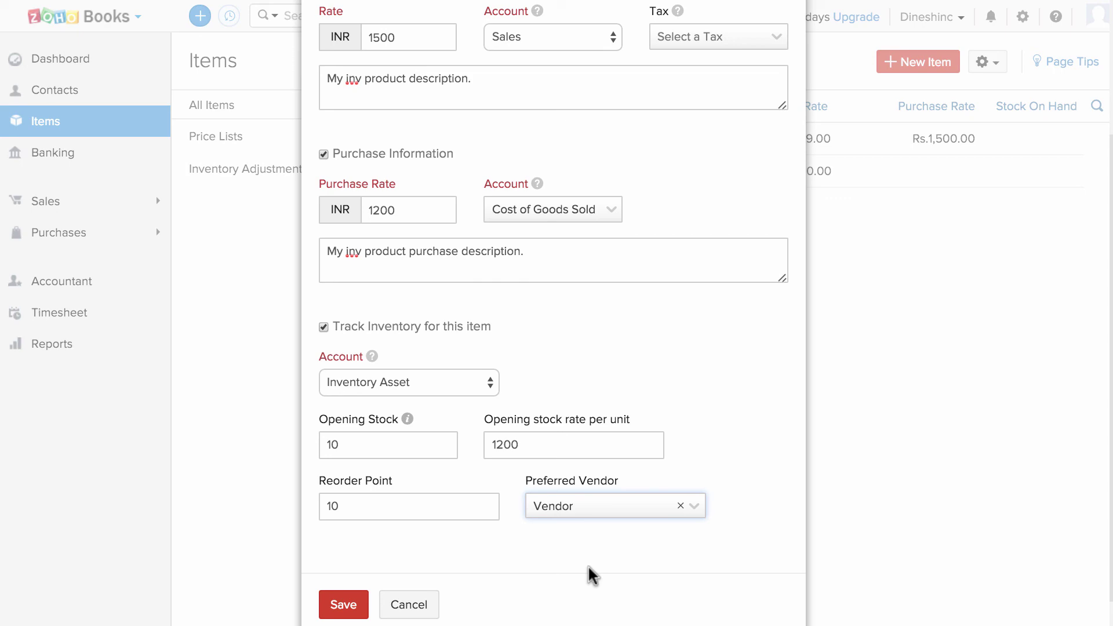
{"action": "left_click", "coordinate": [335, 603]}
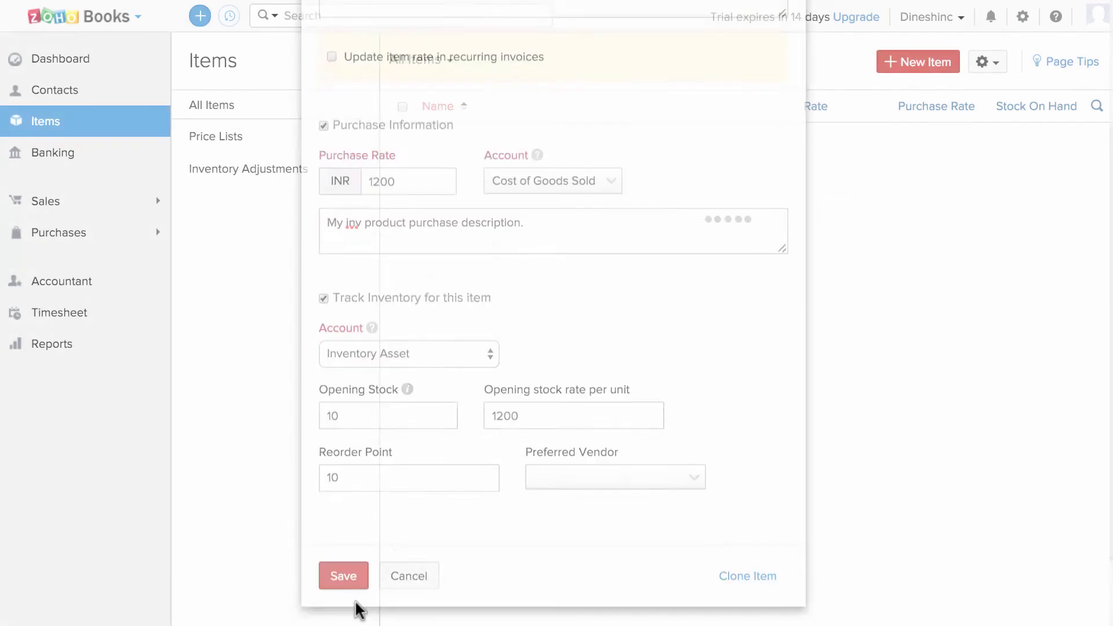